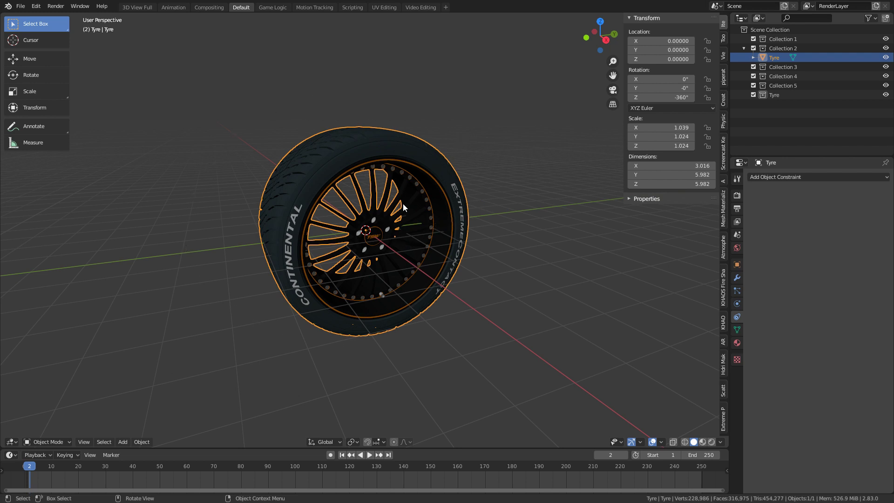
Add a cube-shaped empty at the tyre's centre.
key("shift+a")
mouse_move(403, 203)
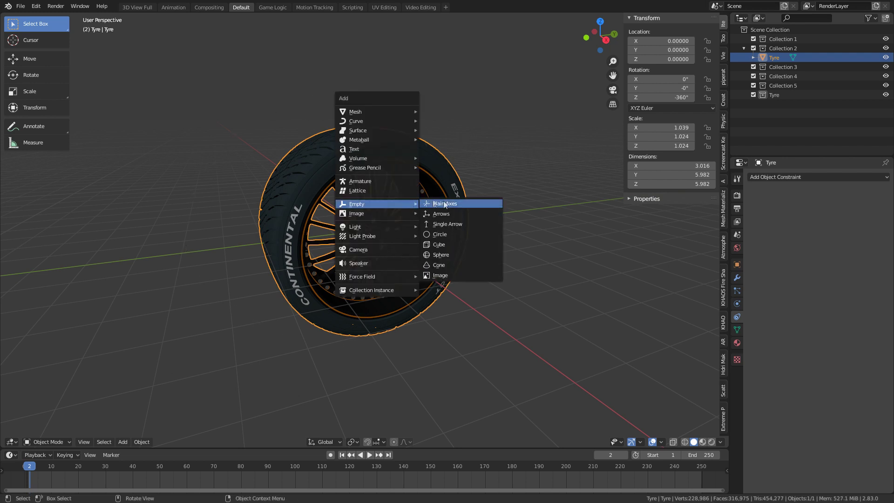
left_click(459, 244)
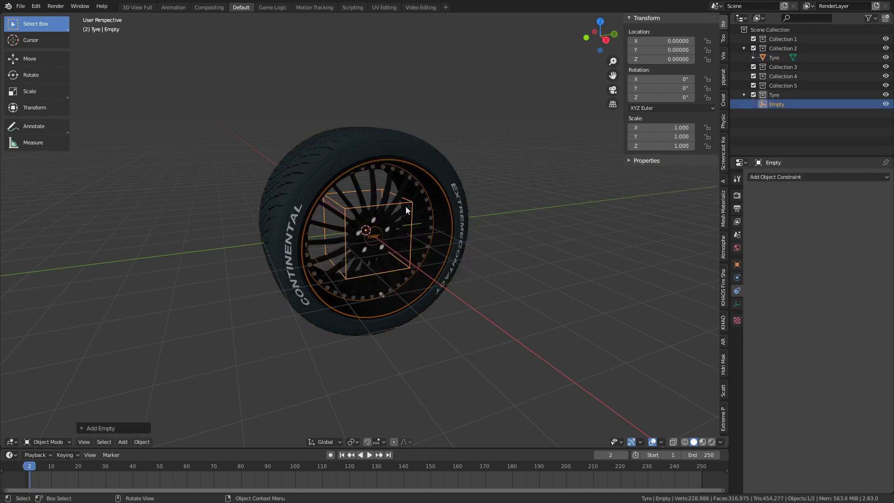
Scale the cube empty to about 3.004 in Z and 3.048 in Y so it encloses the tyre in side view.
key("KP_3")
key("g")
key("s")
key("z")
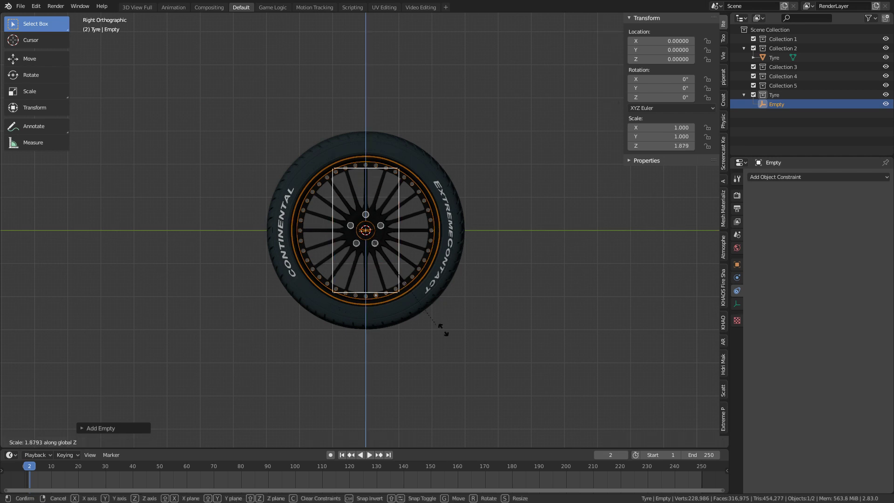
left_click(488, 315)
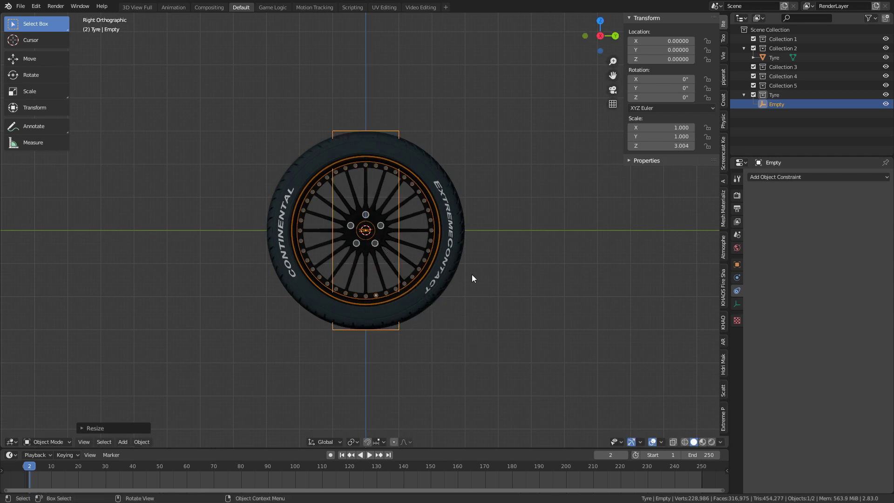
key("s")
key("y")
left_click(580, 298)
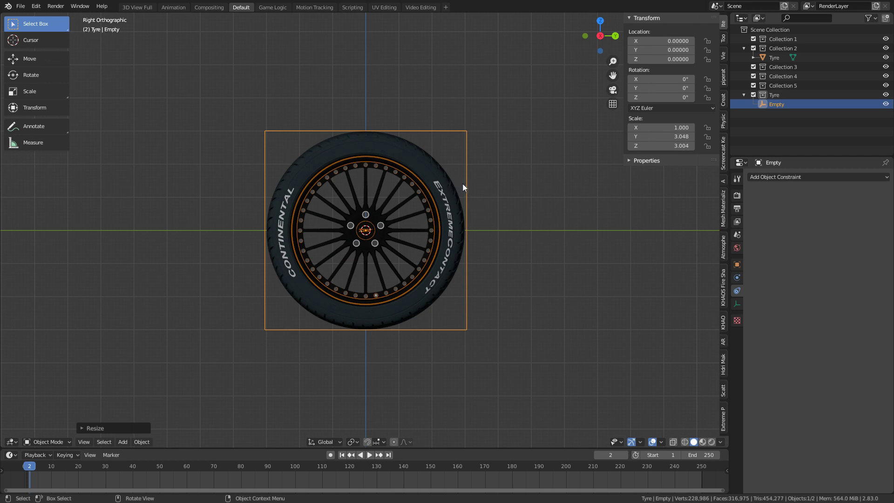
Try moving the cube empty along the Y axis to check whether the tyre follows.
middle_click_drag(462, 184, 492, 228)
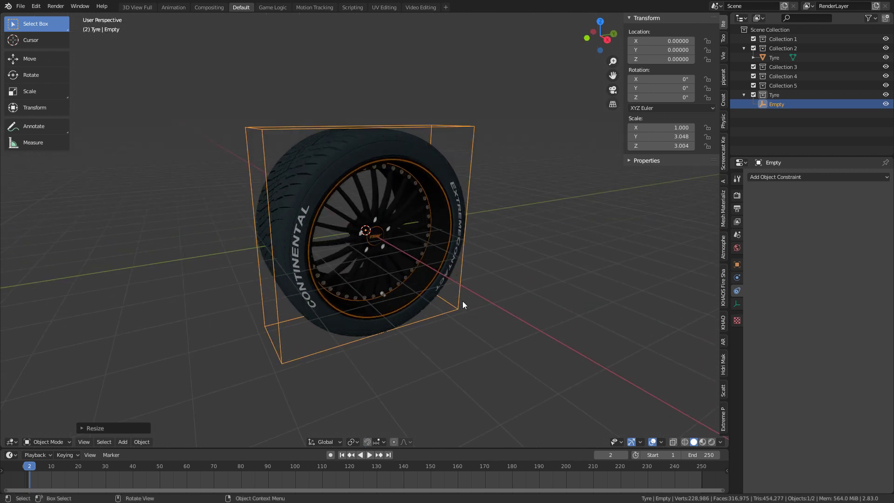
key("g")
key("y")
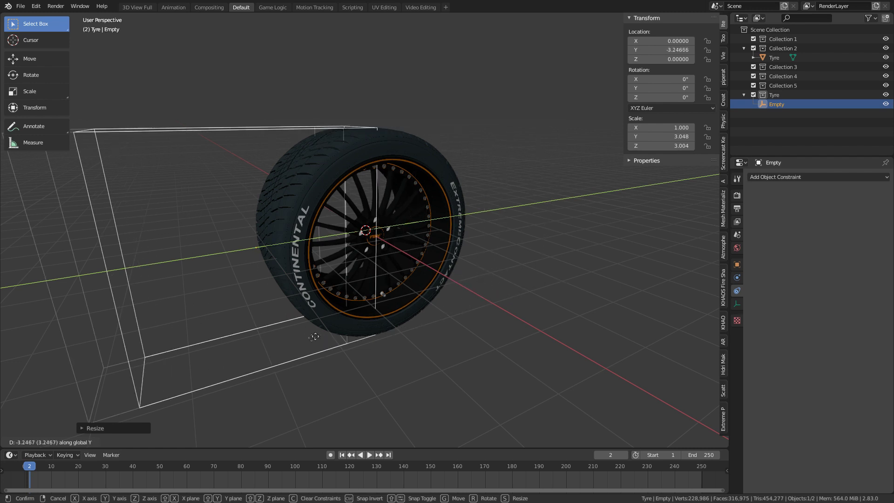
key("Escape")
left_click(423, 194)
left_click(501, 258)
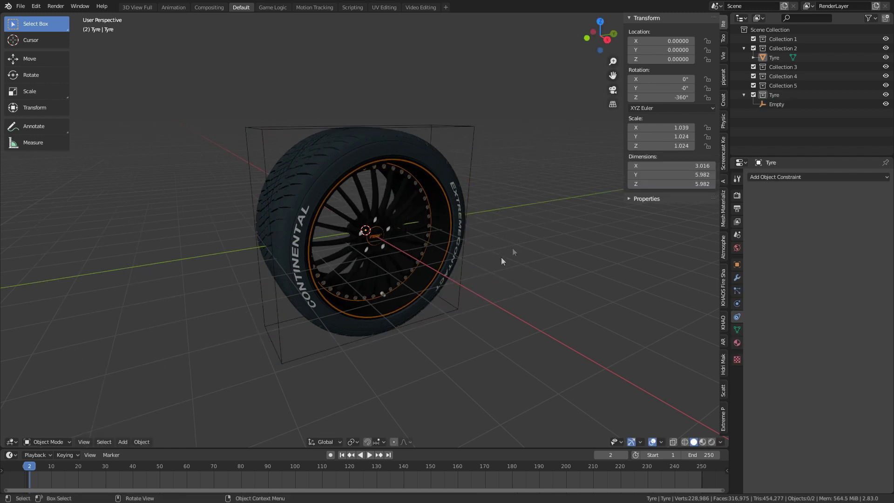
left_click(441, 186)
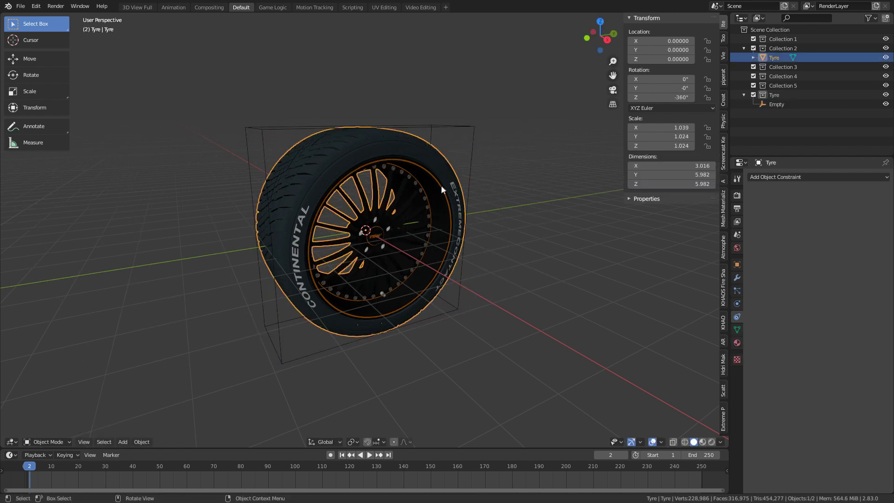
left_click(469, 165, "shift")
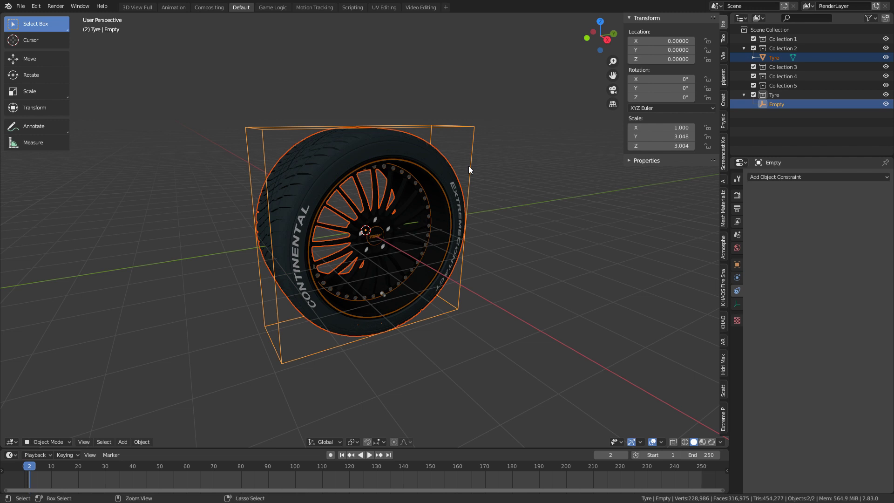
key("ctrl+p")
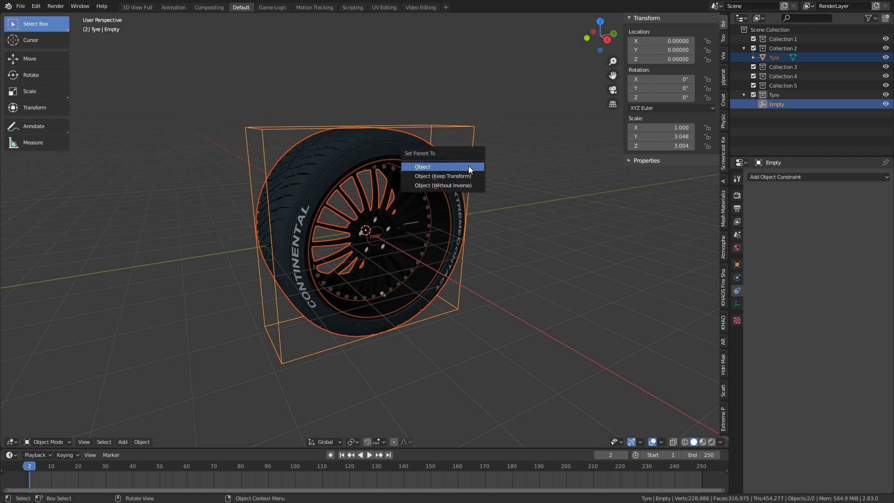
left_click(470, 167)
left_click(534, 252)
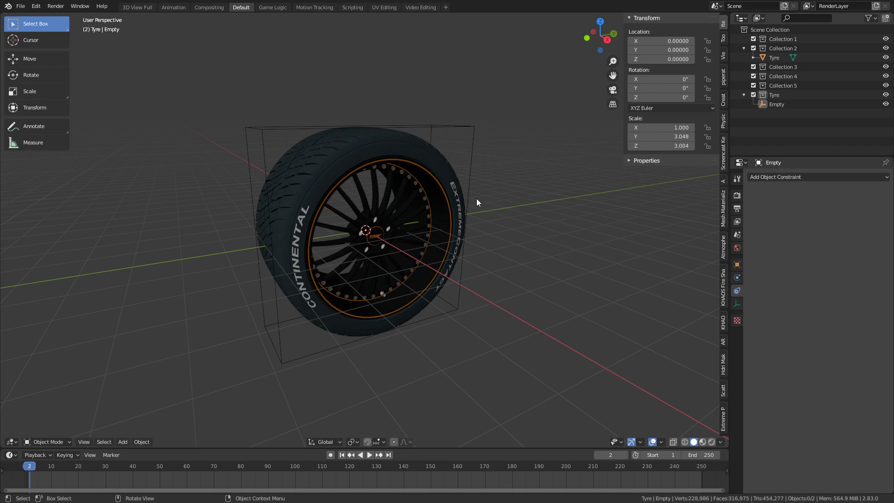
Add a Child Of constraint to the tyre targeting the Empty, with scale influence disabled on X, Y and Z.
left_click(440, 189)
left_click(779, 176)
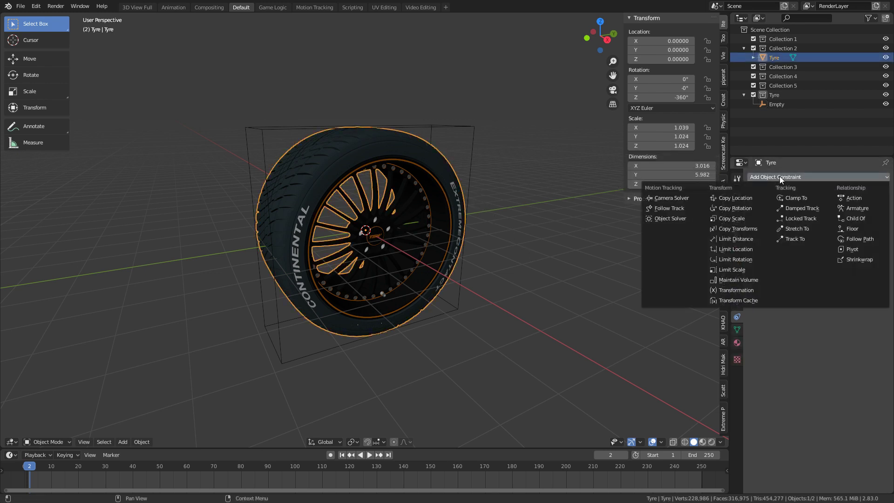
left_click(864, 218)
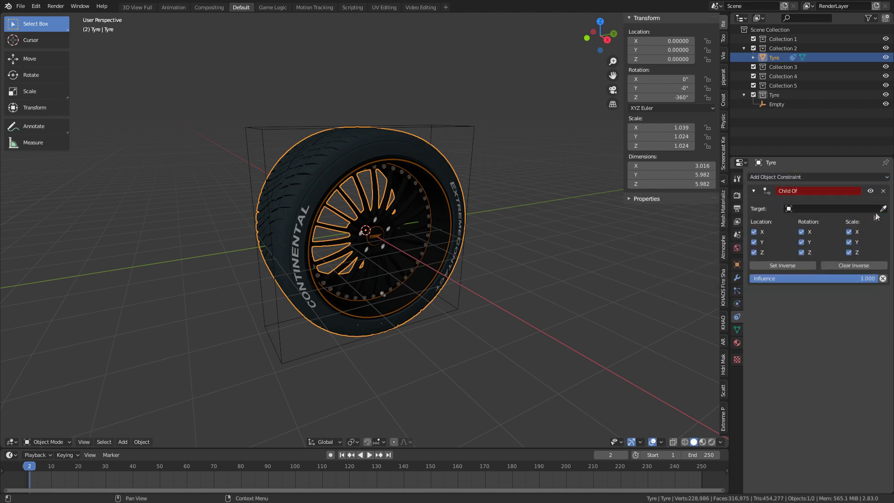
left_click(883, 208)
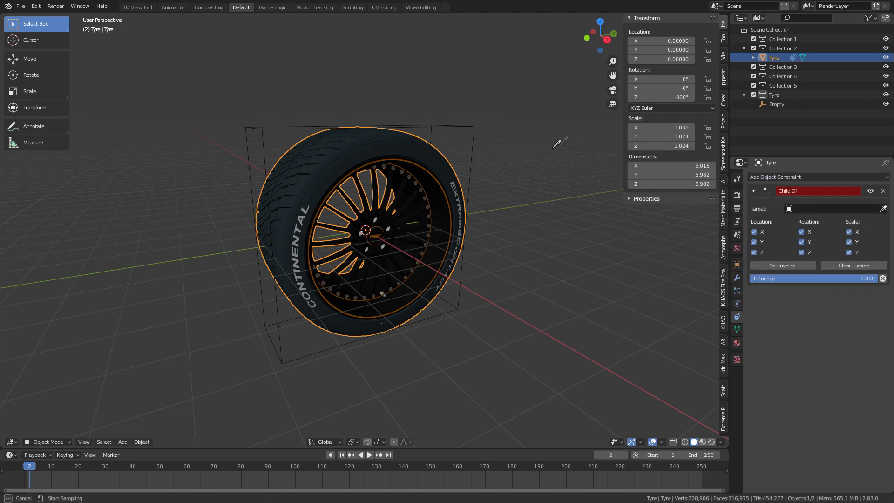
left_click(477, 145)
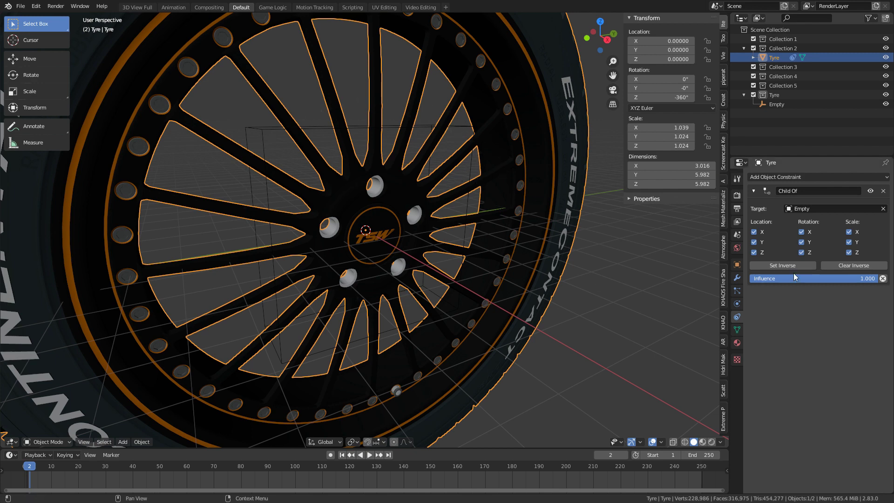
left_click_drag(848, 232, 848, 253)
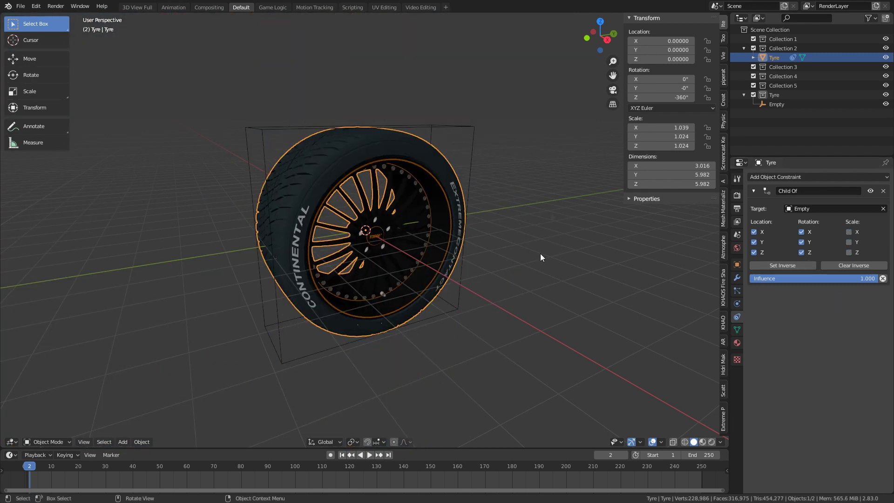
Try moving the cube empty freely to test the tyre's Child Of constraint.
left_click(462, 287)
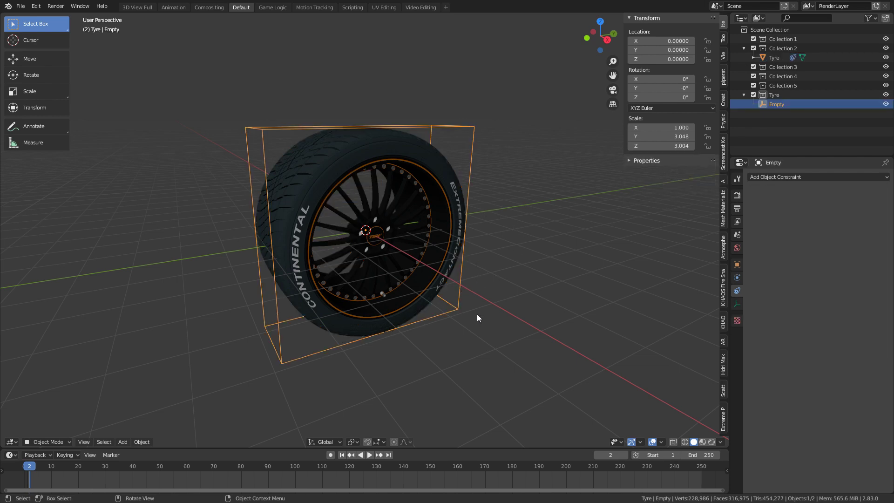
key("g")
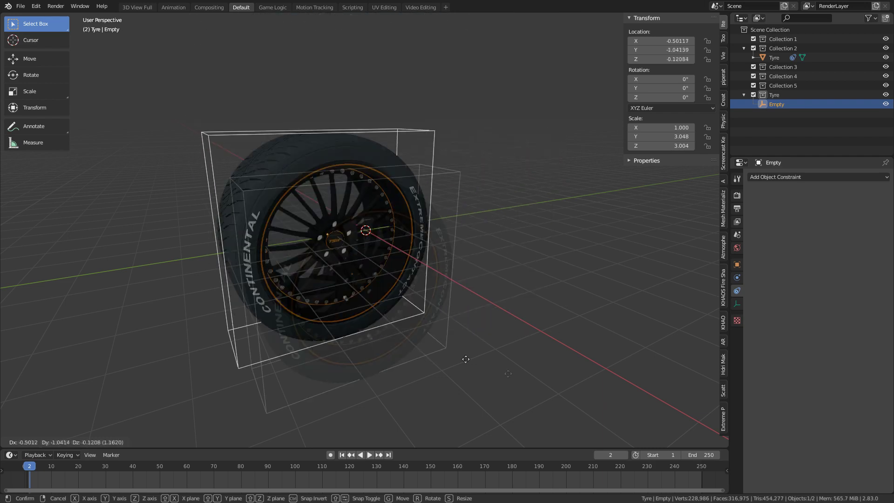
right_click(478, 299)
key("ctrl+z")
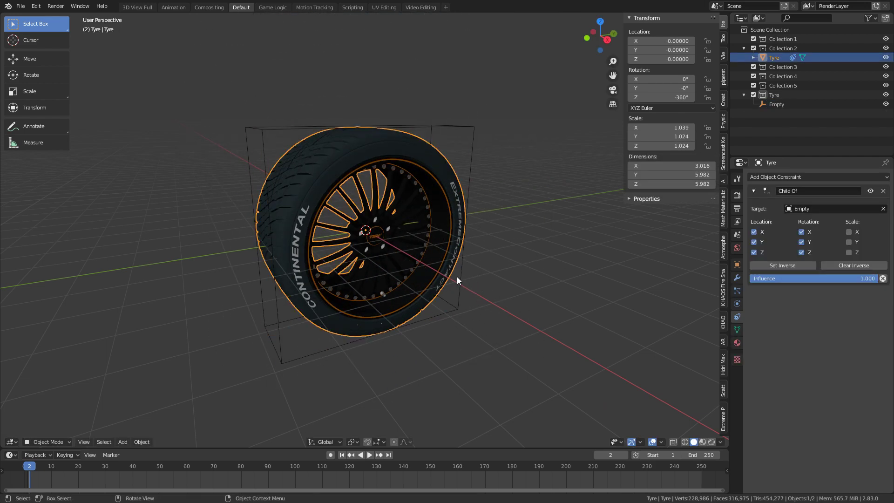
Add a Transformation constraint to the tyre with the Empty as its target.
left_click(788, 179)
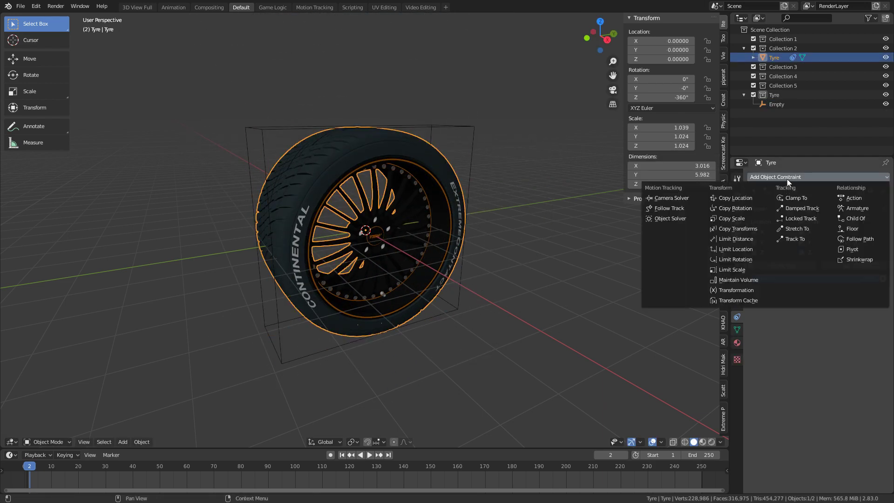
left_click(735, 289)
left_click(882, 312)
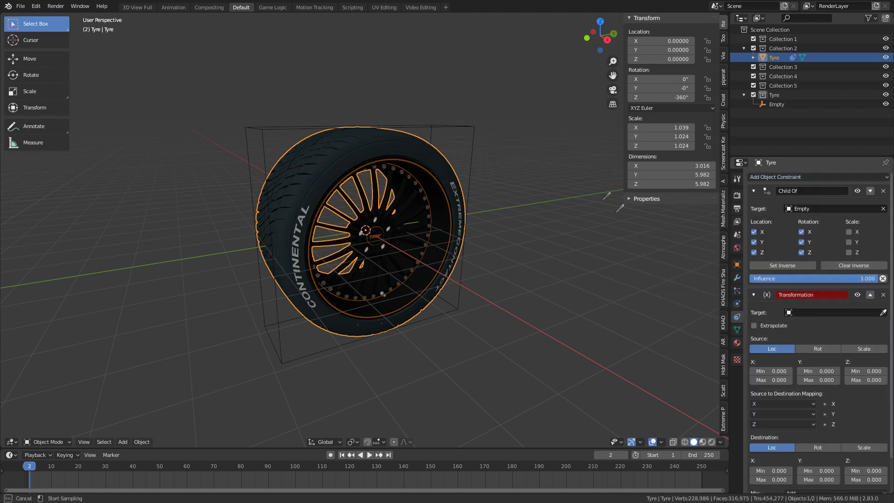
left_click(478, 137)
scroll(837, 311, "down", 2)
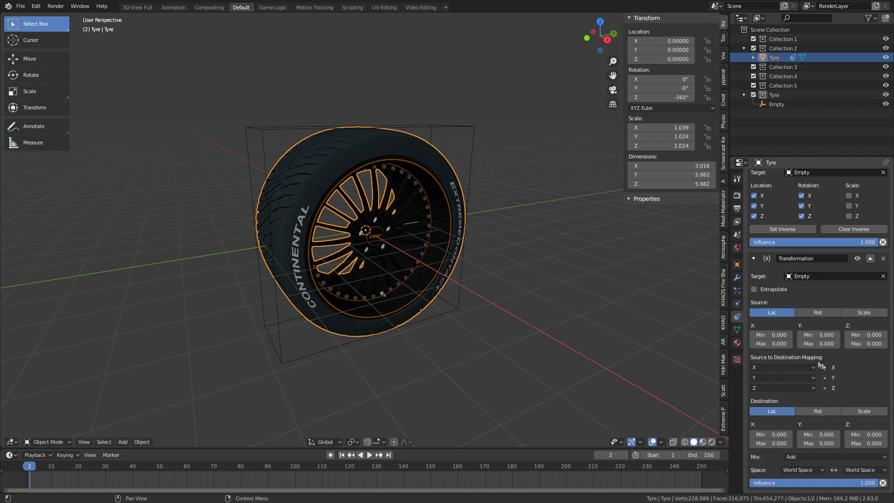
Set the Transformation destination to rotation, with source location Y maximum 20 and destination rotation X maximum 360°.
left_click(471, 182)
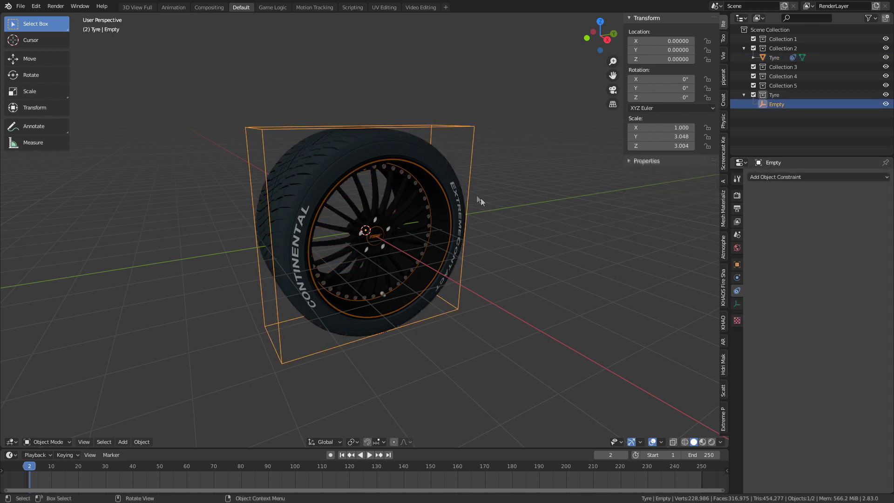
left_click(337, 169)
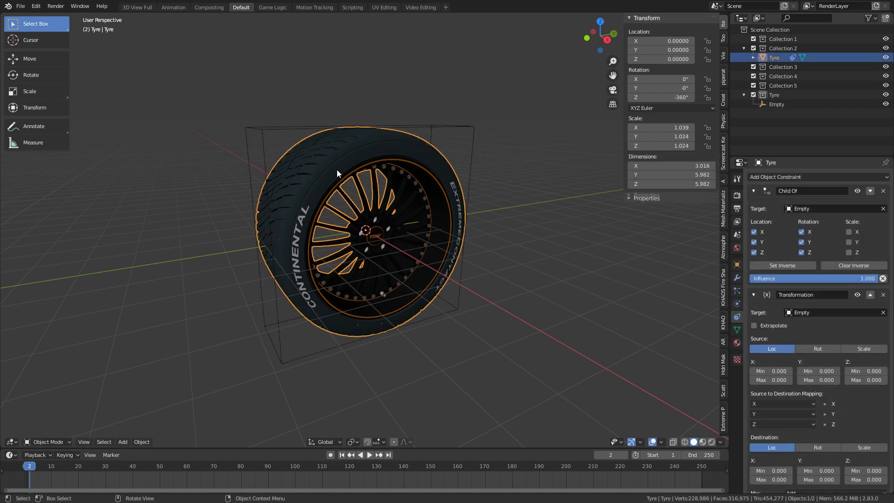
scroll(827, 477, "down", 2)
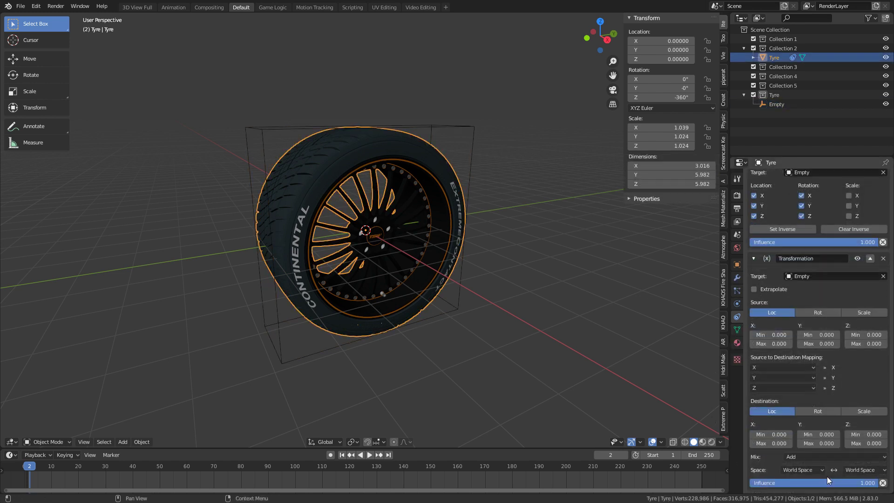
left_click(815, 411)
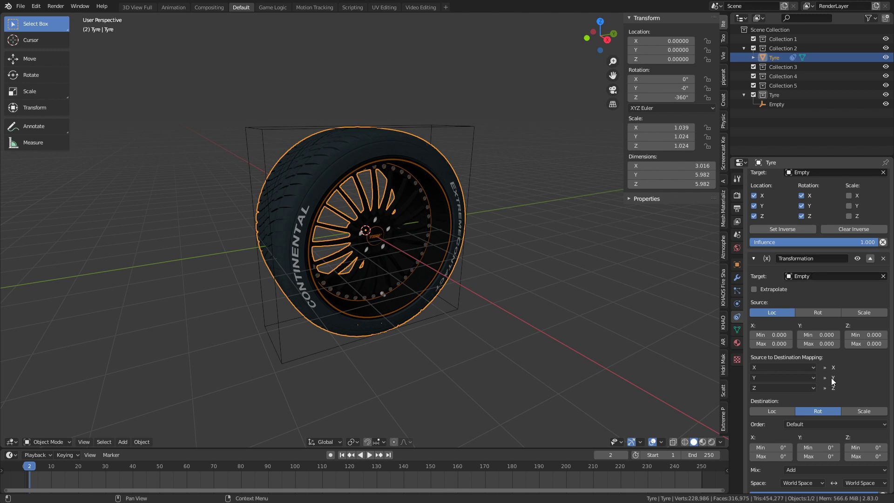
left_click(819, 345)
type("20")
key("Return")
left_click(774, 456)
type("360")
key("Return")
Try moving the cube empty along the Y axis to test whether the tyre rotates.
left_click(443, 316)
key("g")
key("y")
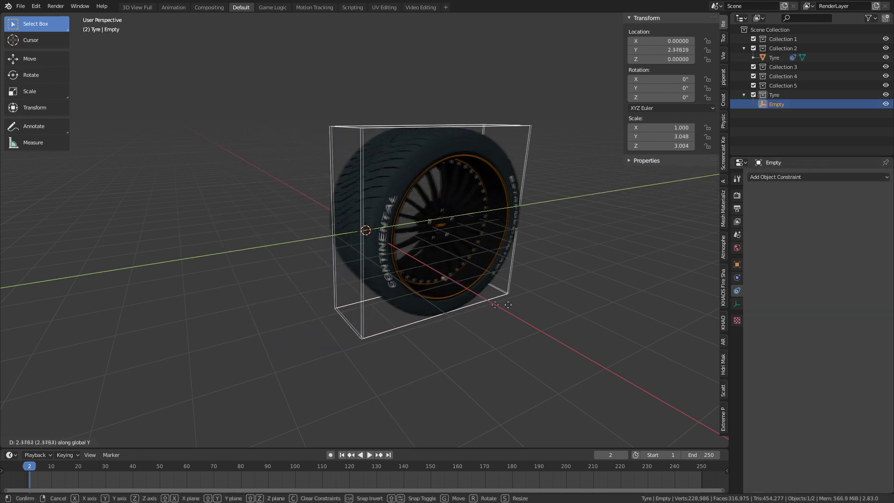
right_click(391, 313)
Map the source Y axis to the destination X axis in the tyre's Transformation constraint.
left_click(391, 313)
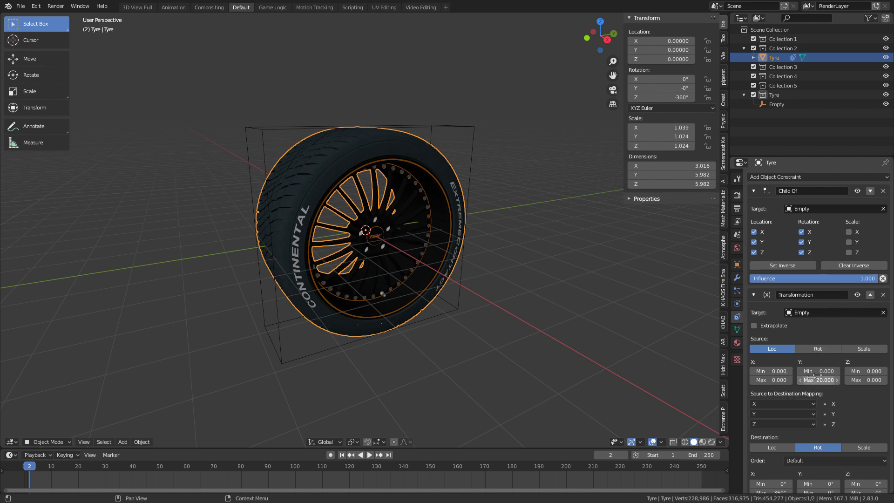
scroll(816, 376, "down", 3)
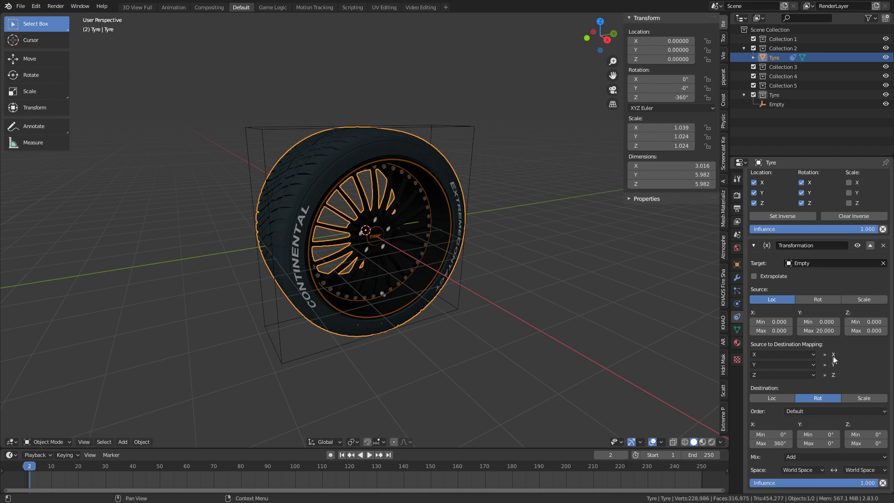
left_click(798, 353)
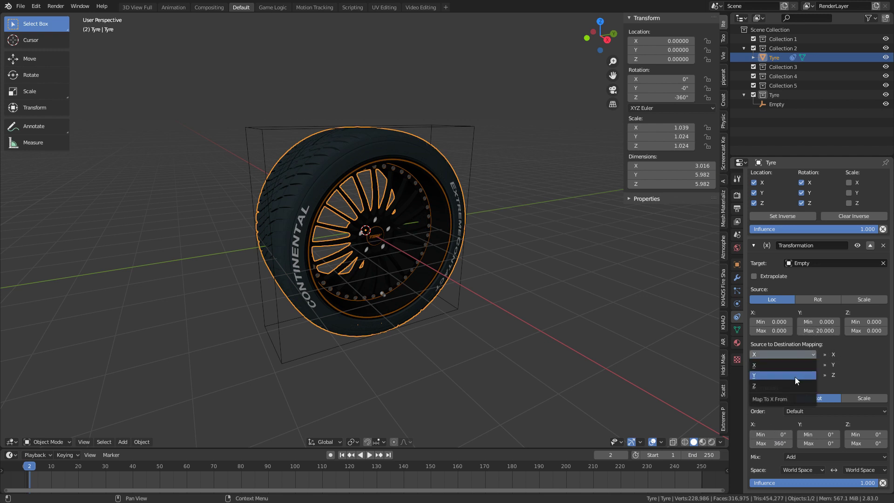
left_click(794, 375)
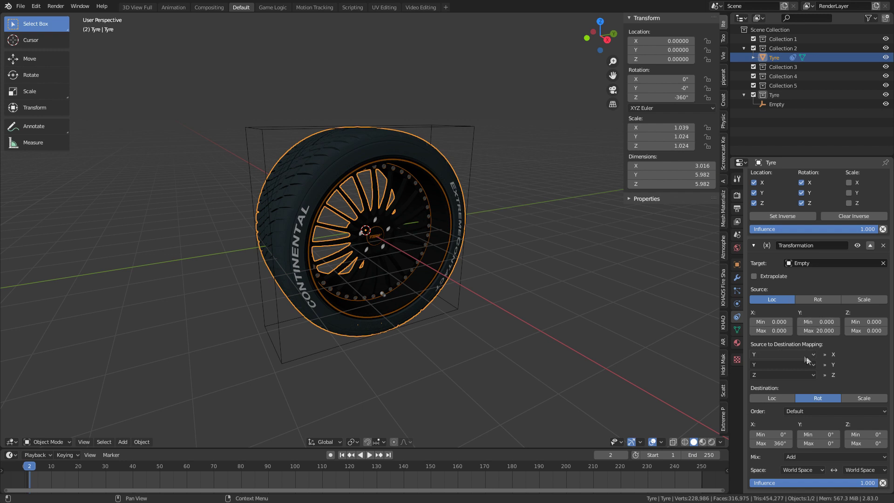
Move the cube empty in the positive Y direction to test the tyre's rolling rotation, and reselect the tyre.
left_click(458, 283)
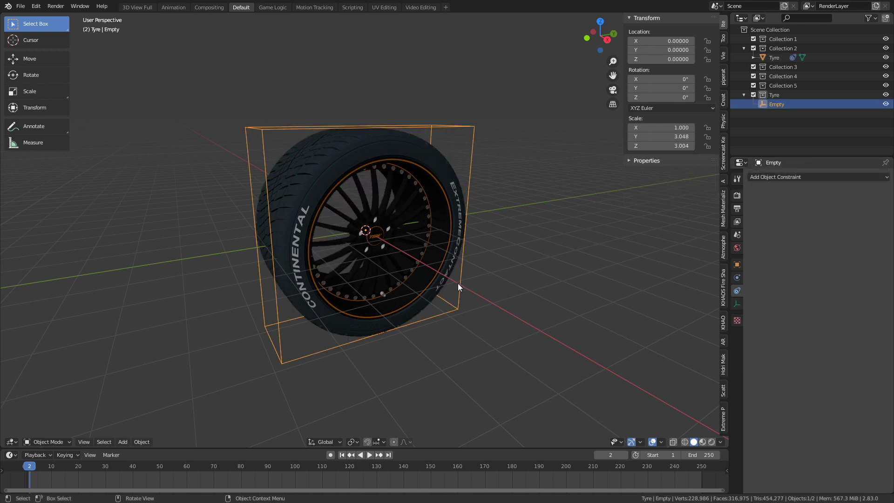
key("g")
key("y")
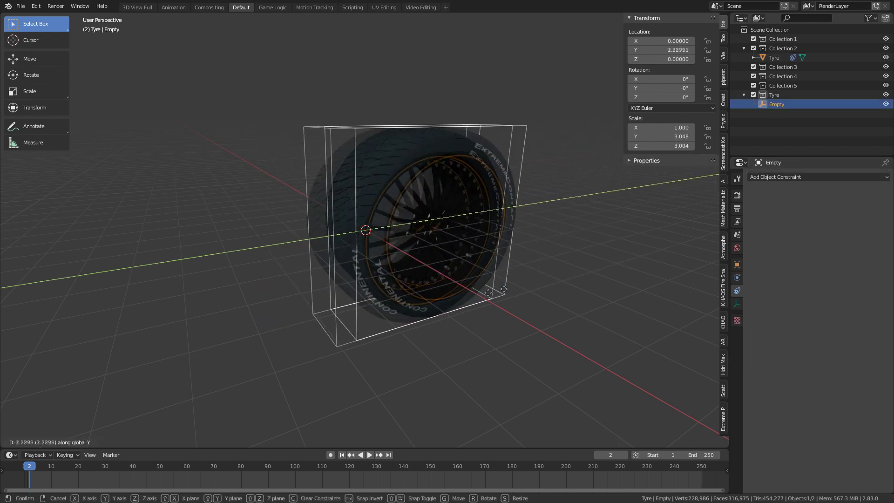
key("Escape")
left_click(509, 318)
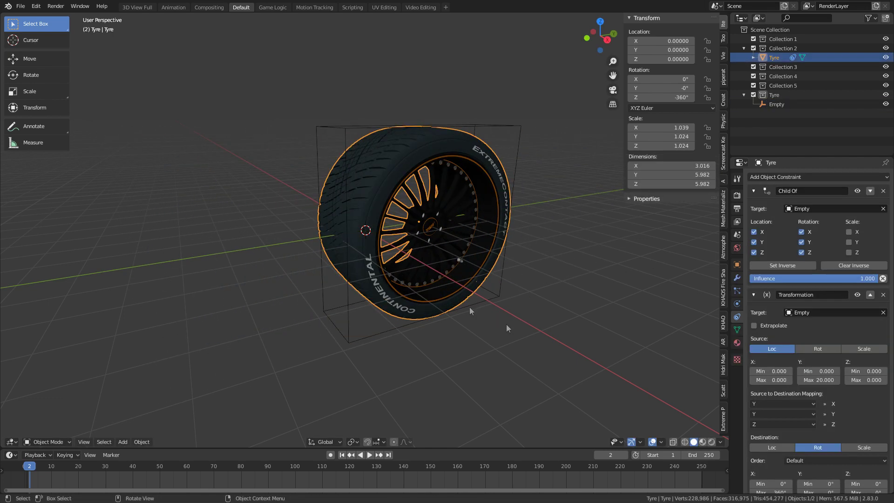
Set the maximum X rotation in the Transformation constraint's destination to -360°.
scroll(770, 443, "down", 3)
left_click(771, 444)
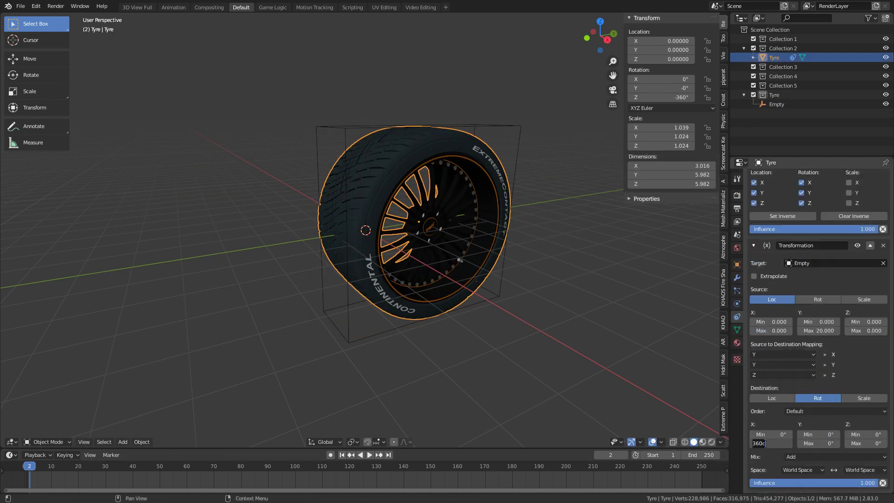
key("Left")
type("-")
key("Return")
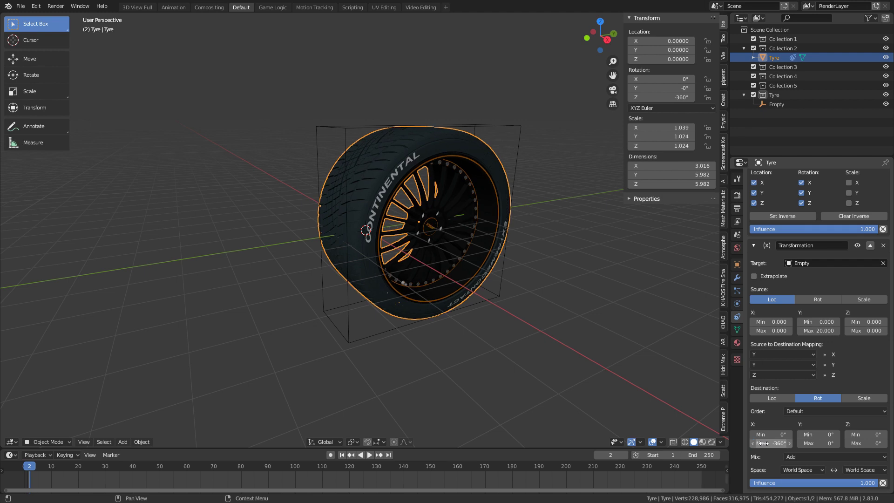
Move the cube empty along the Y axis to about 10.25 to test the tyre's rolling direction.
left_click(489, 302)
key("g")
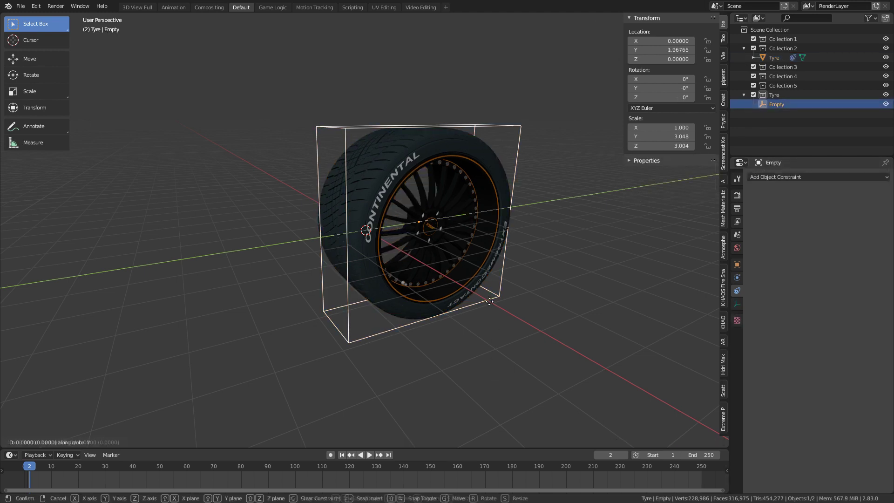
key("y")
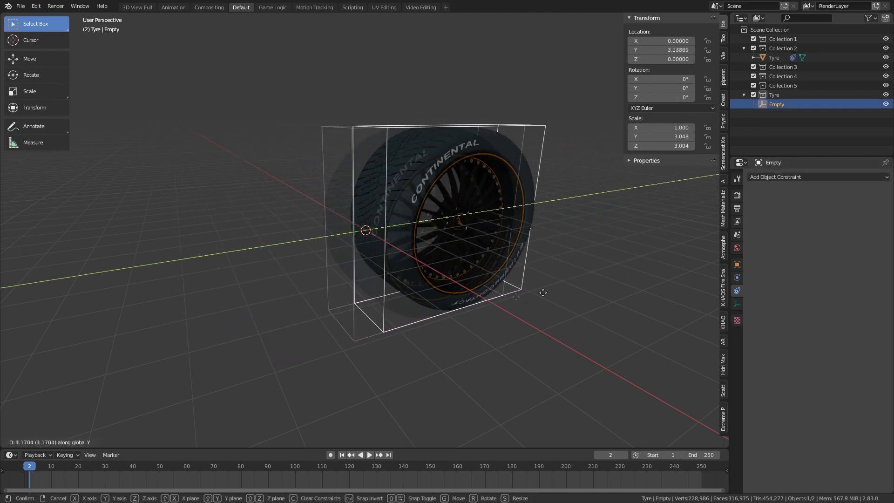
left_click(611, 313)
key("g")
key("y")
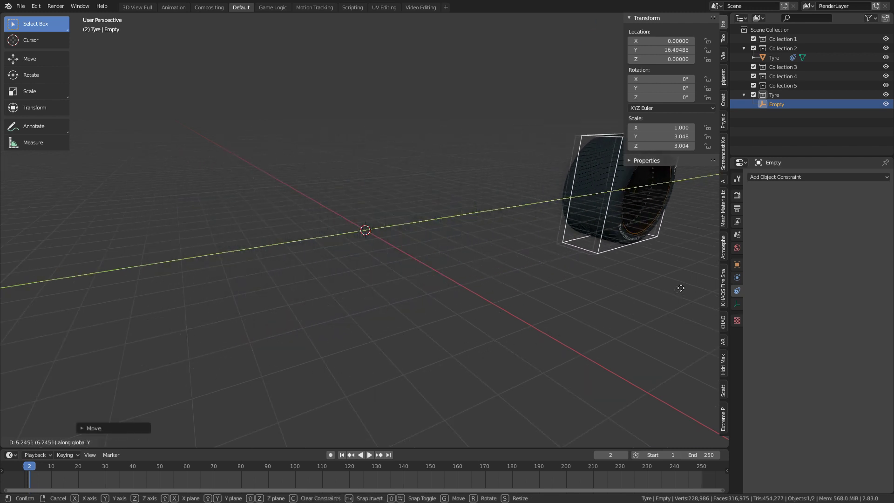
left_click(623, 316)
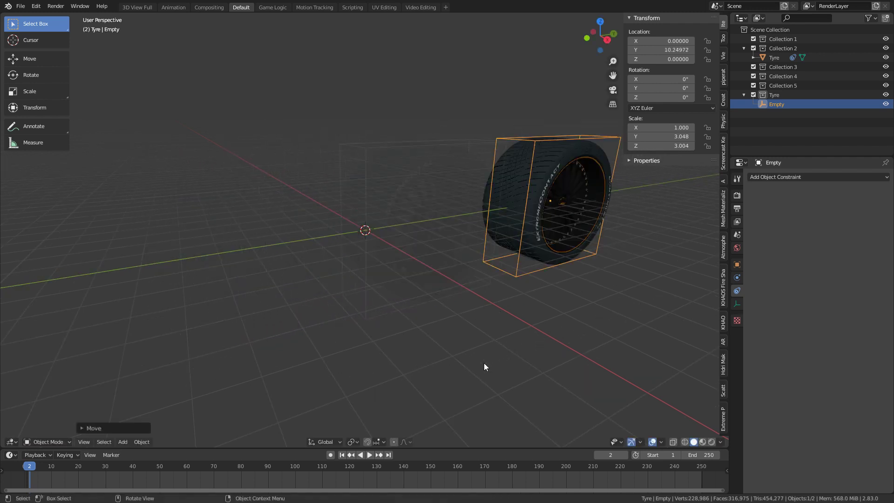
Enable Extrapolate on the tyre's Transformation constraint and try moving the empty back along the Y axis.
left_click(536, 255)
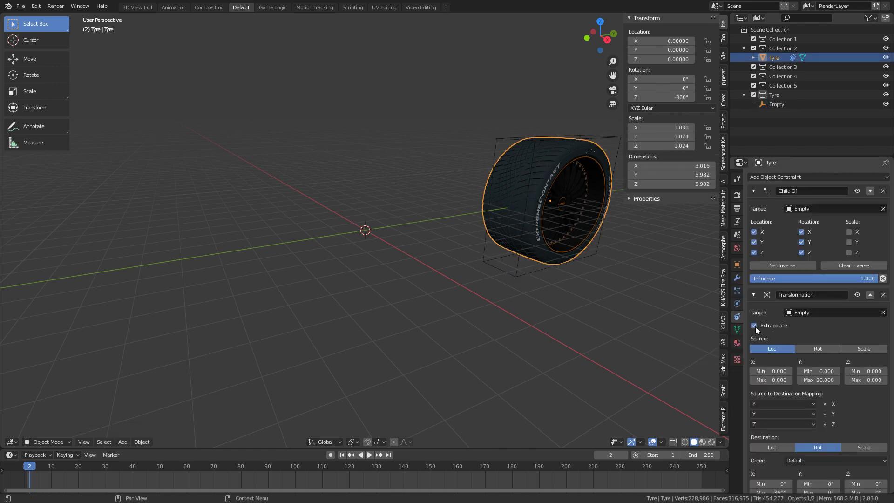
left_click(520, 273)
key("g")
key("y")
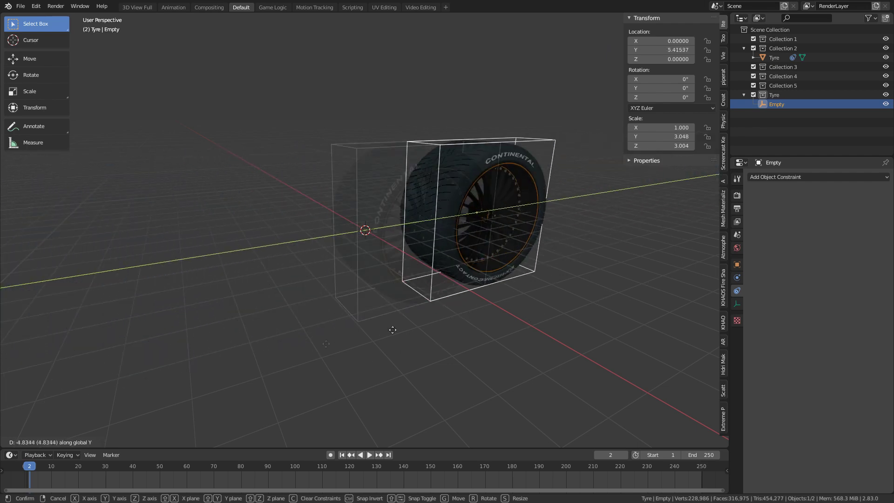
right_click(352, 337)
key("Escape")
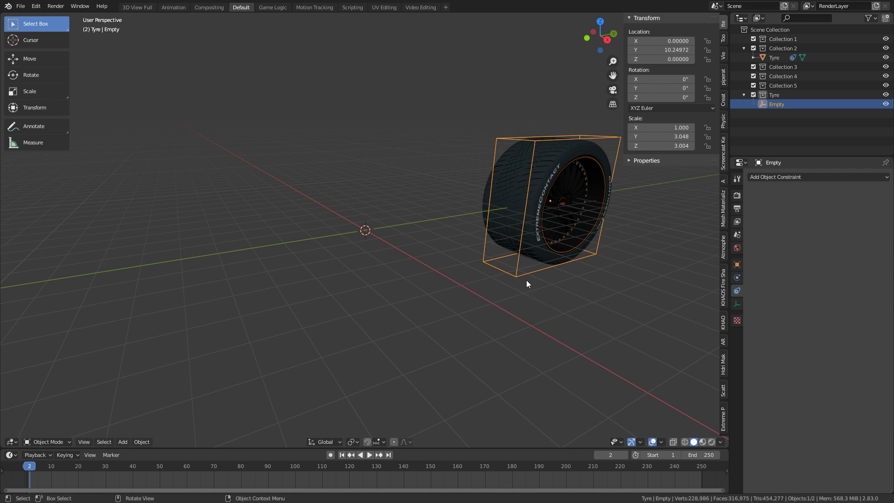
Try moving the empty along the Y axis in right orthographic view to examine how the tyre rolls.
key("KP_3")
key("g")
key("y")
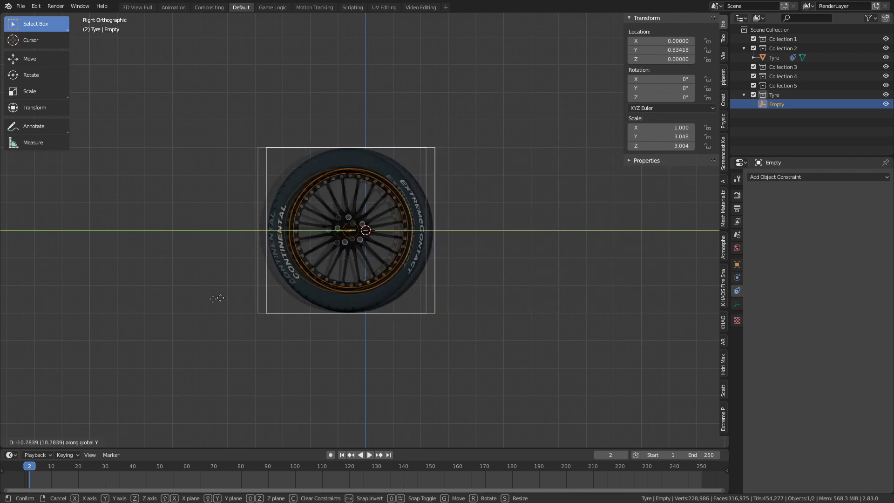
right_click(321, 297)
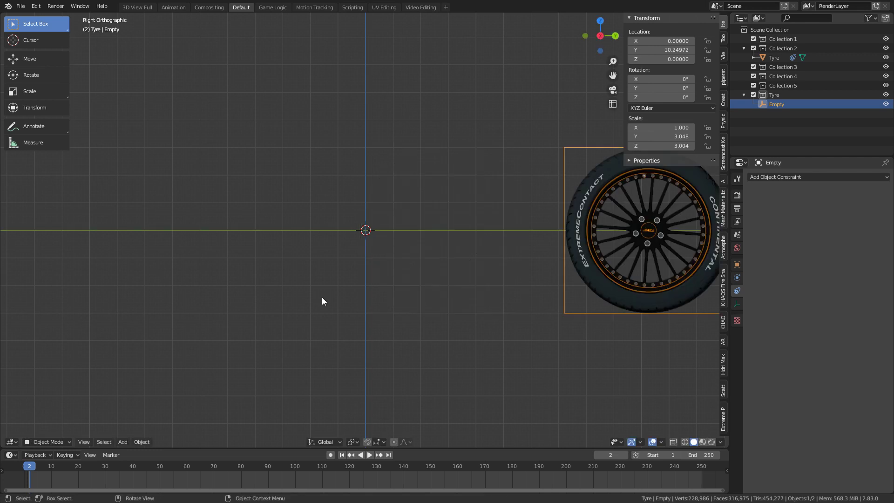
Select the tyre and copy its full-precision Y dimension as the wheel diameter.
middle_click_drag(322, 297, 463, 314)
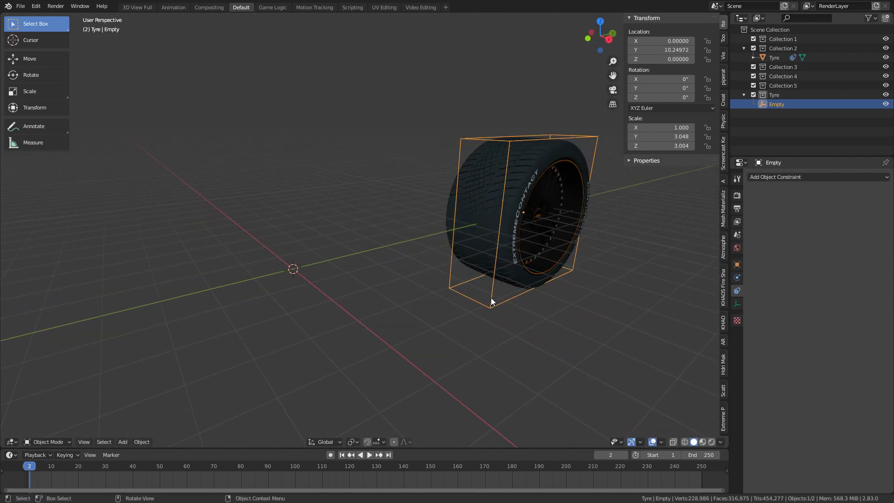
left_click(514, 275)
left_click(685, 175)
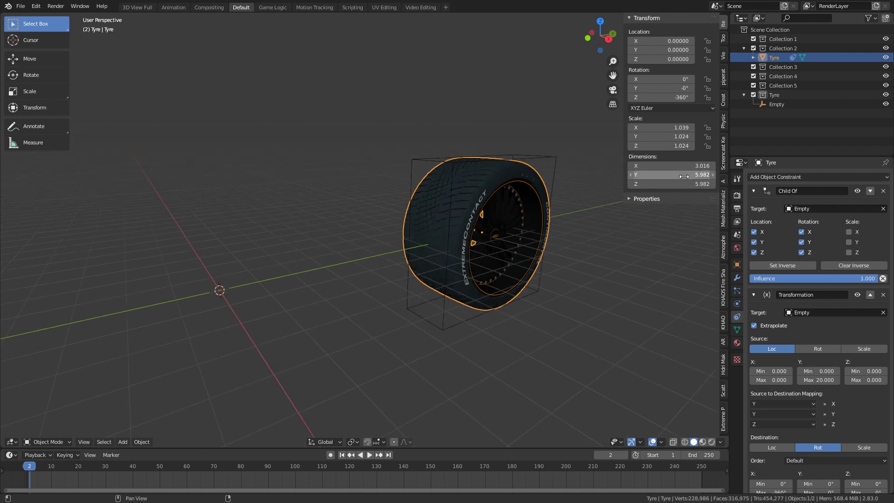
left_click(685, 175)
key("ctrl+c")
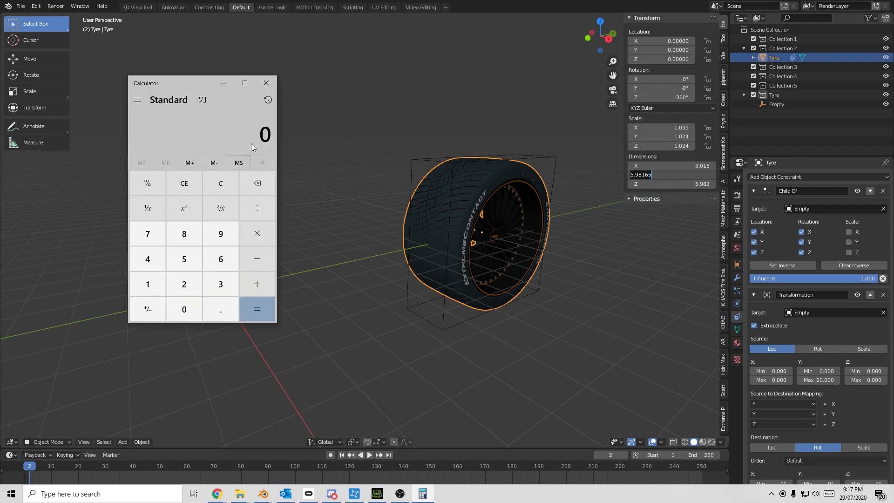
left_click(678, 177)
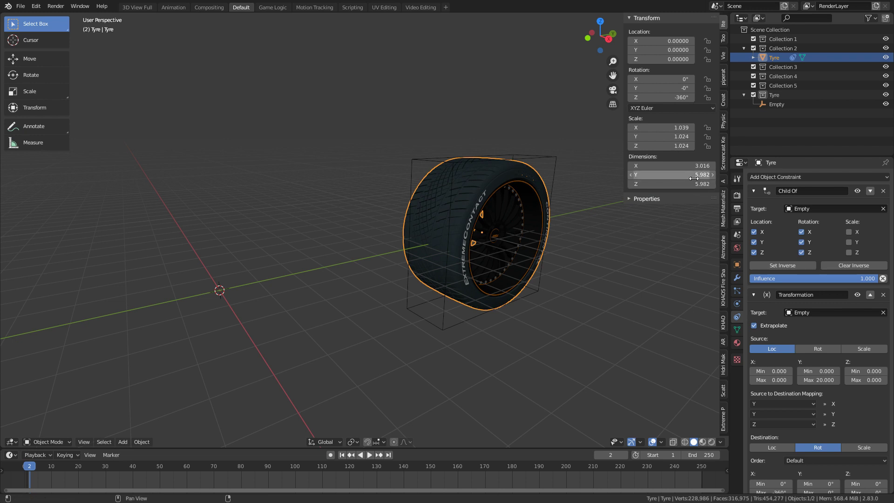
key("Return")
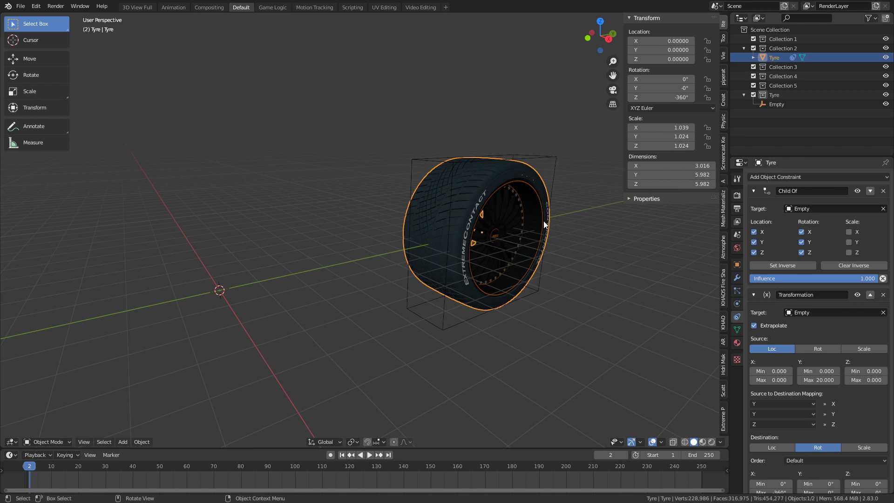
Switch to Calculator, divide the copied diameter 5.98165 by 2, and copy the resulting radius.
key("alt+Tab")
key("ctrl+v")
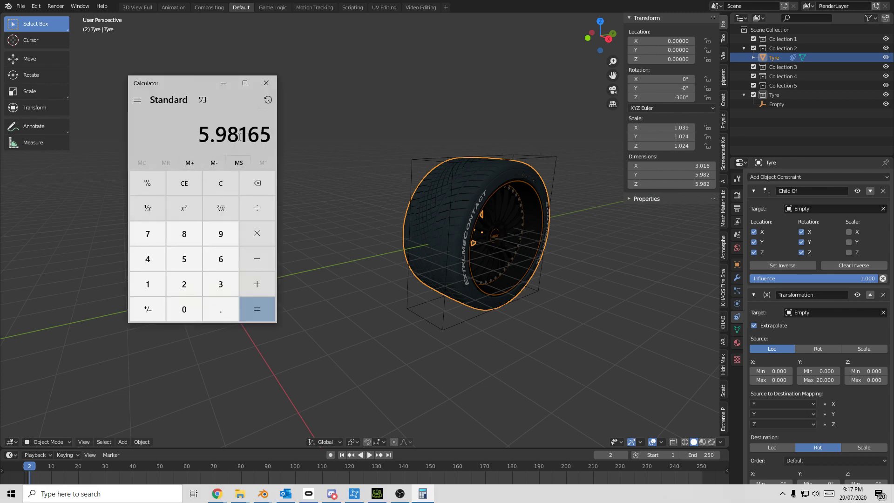
left_click(253, 205)
left_click(193, 282)
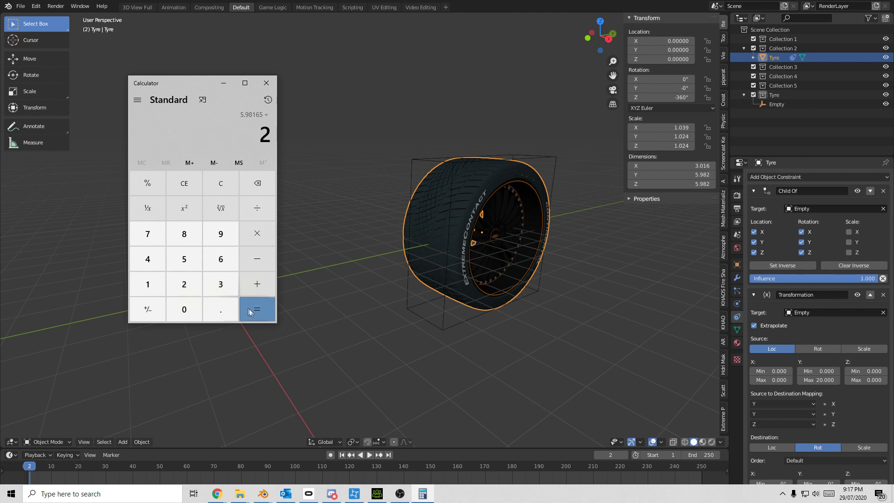
left_click(257, 309)
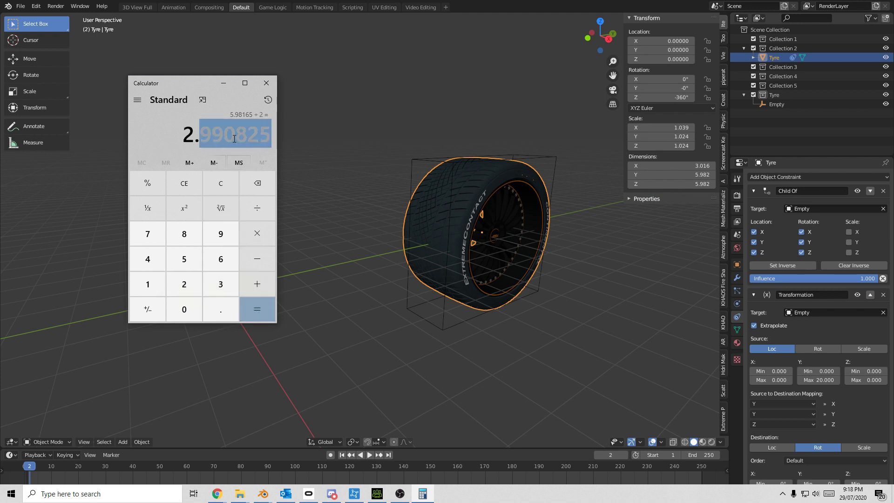
left_click(185, 140)
left_click_drag(273, 139, 182, 142)
key("ctrl+c")
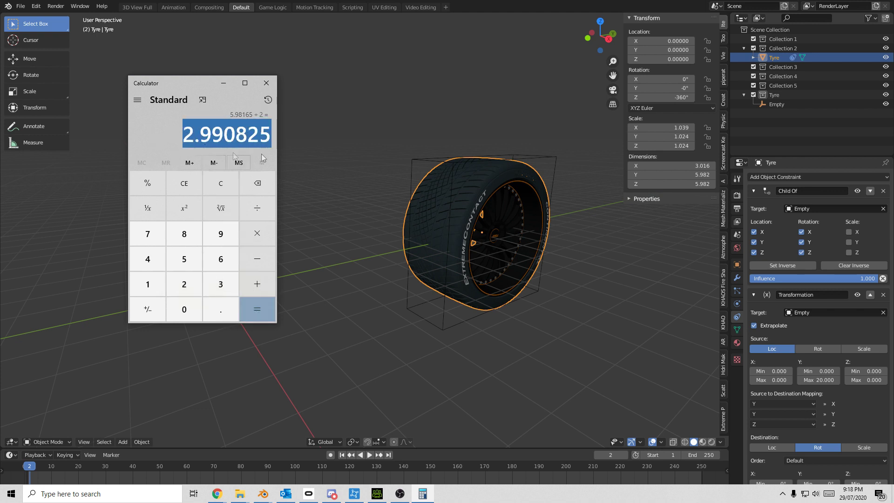
Switch to the browser's circle circumference calculator, enter the radius 2.990825, and copy the calculated circumference.
key("alt+Tab")
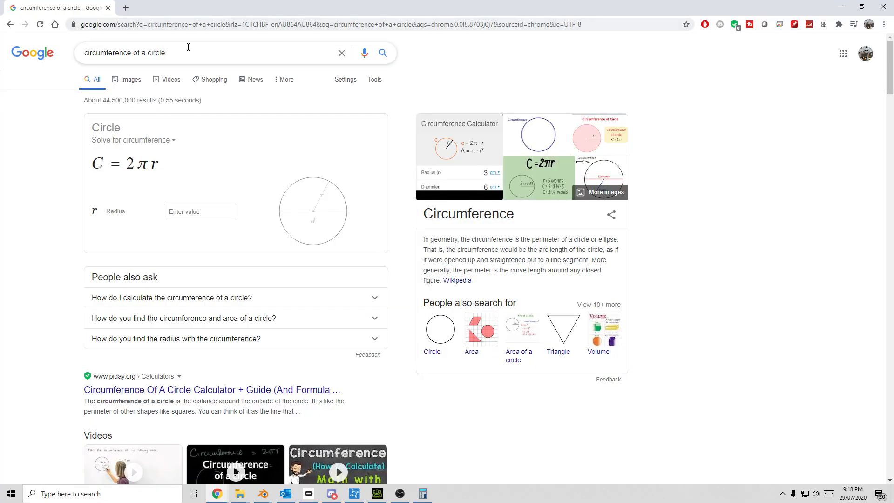
left_click(206, 211)
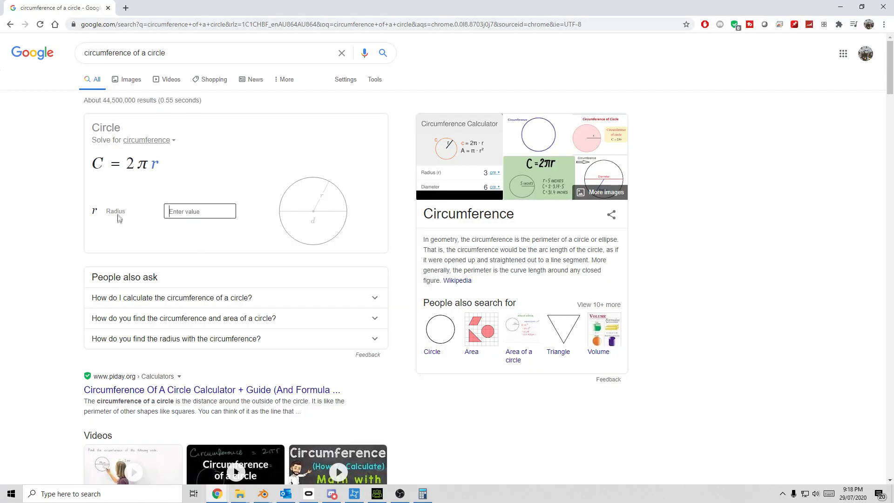
key("ctrl+v")
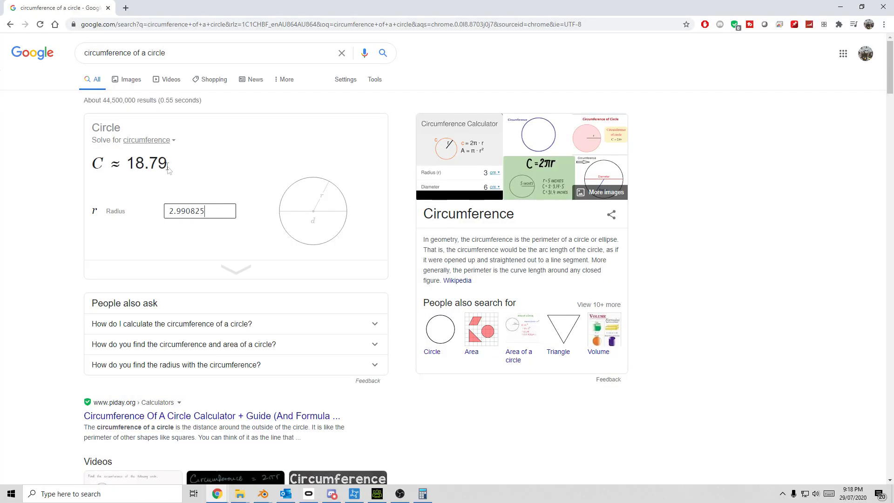
left_click_drag(167, 166, 126, 163)
key("ctrl+c")
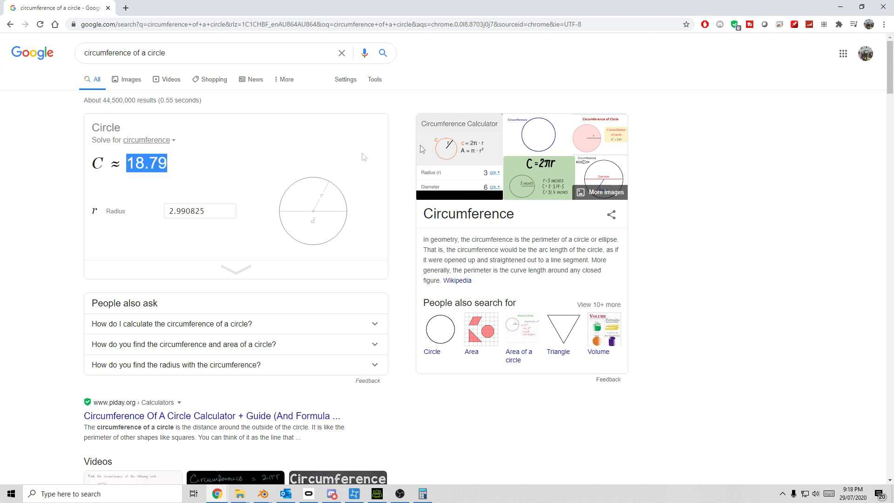
Return to Blender and set the Transformation constraint's source location Y maximum to 18.79.
left_click(840, 7)
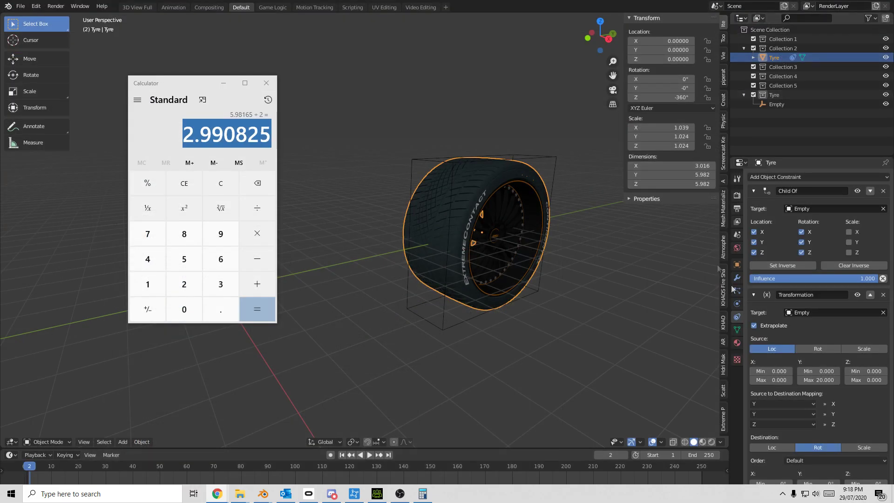
left_click(822, 406)
left_click(823, 380)
key("ctrl+v")
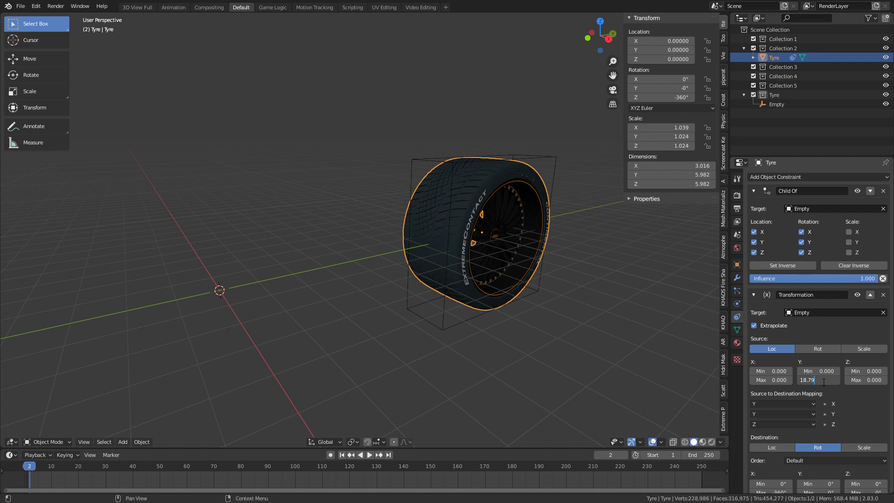
key("Return")
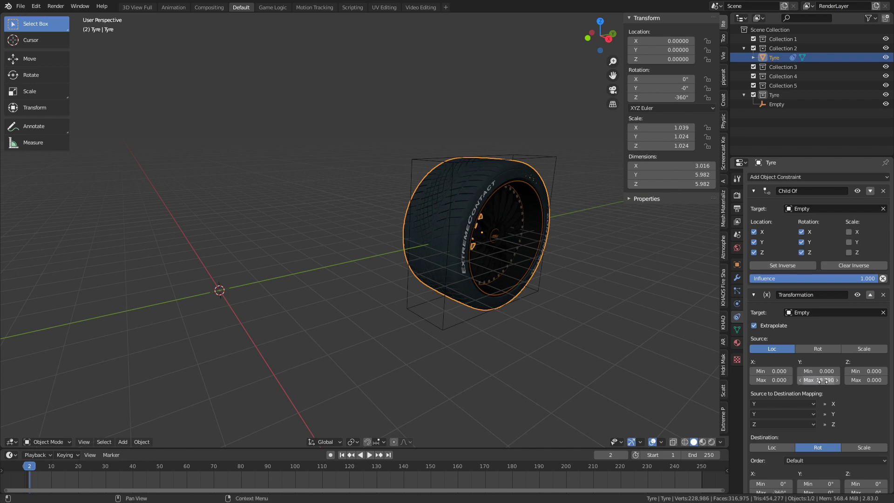
Try moving the empty along Y in right view to check that the tyre rolls without slipping.
left_click(462, 322)
key("KP_3")
scroll(481, 324, "down", 1)
middle_click_drag(490, 317, 477, 275, "shift")
key("g")
key("y")
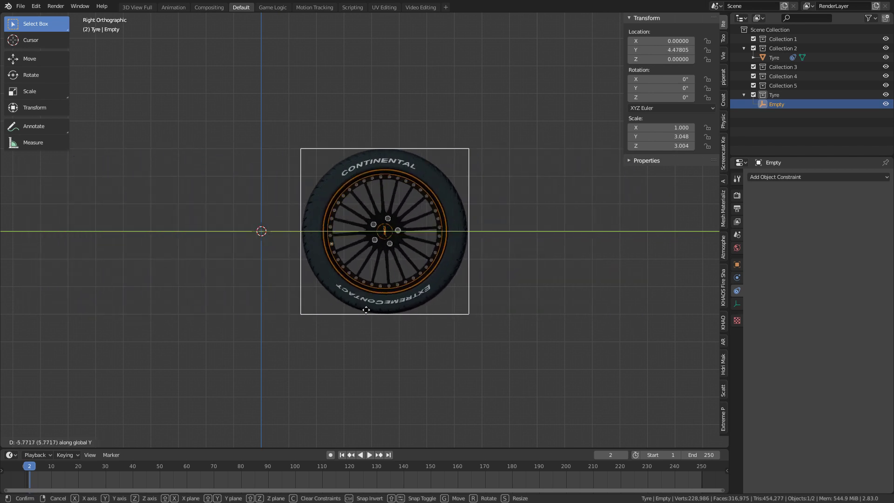
right_click(391, 313)
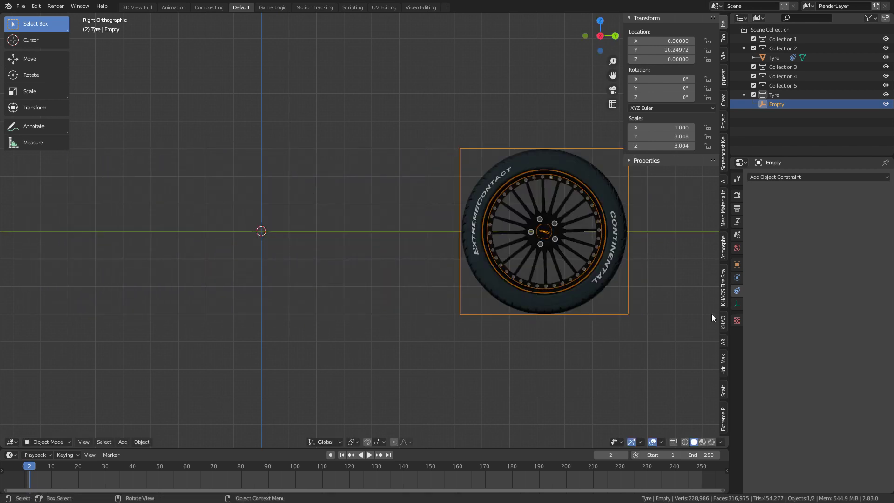
Set the source location Y maximum in the tyre's Transformation constraint to 5.
left_click(595, 296)
left_click(822, 380)
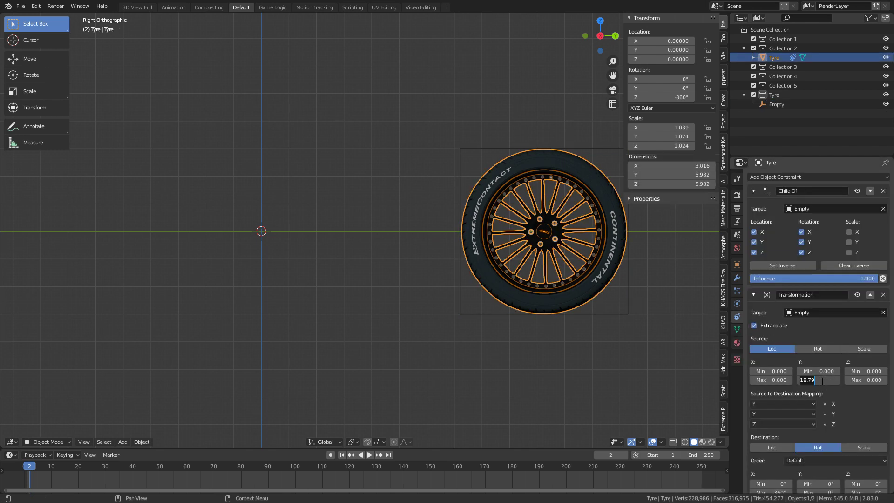
key("Return")
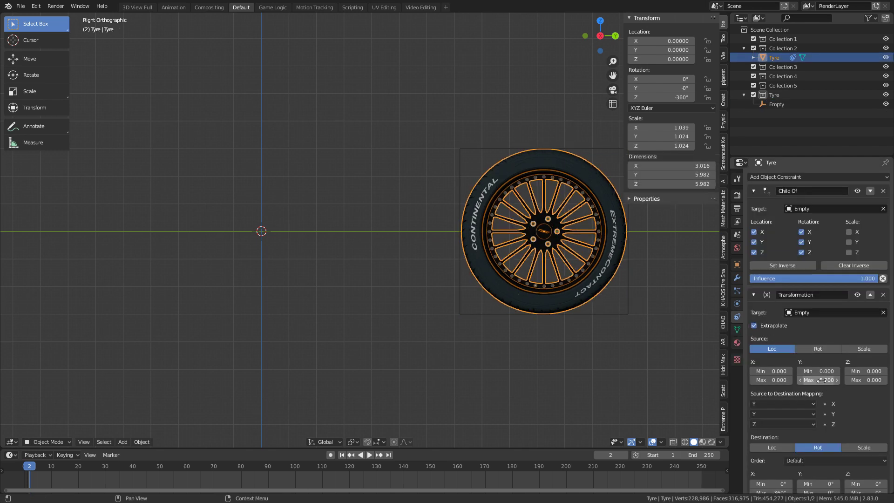
Move the empty in the negative Y direction to about -8.84 to test the changed rotation rate.
left_click(605, 315)
key("g")
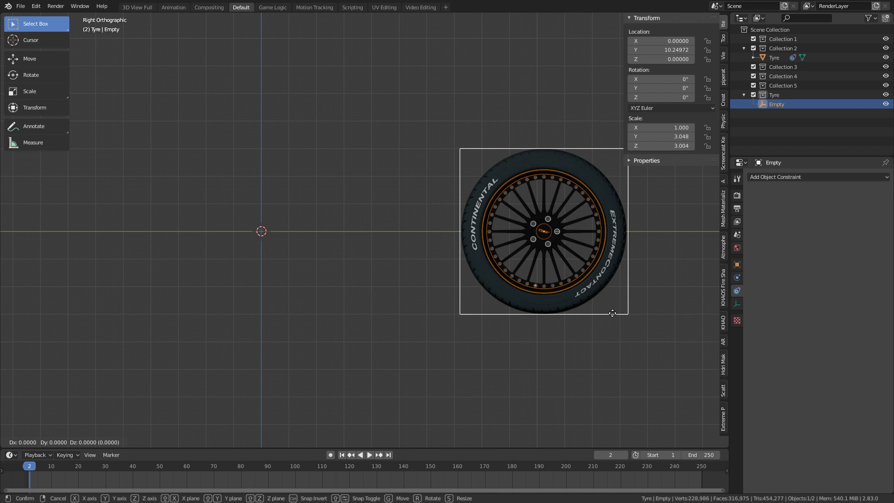
key("y")
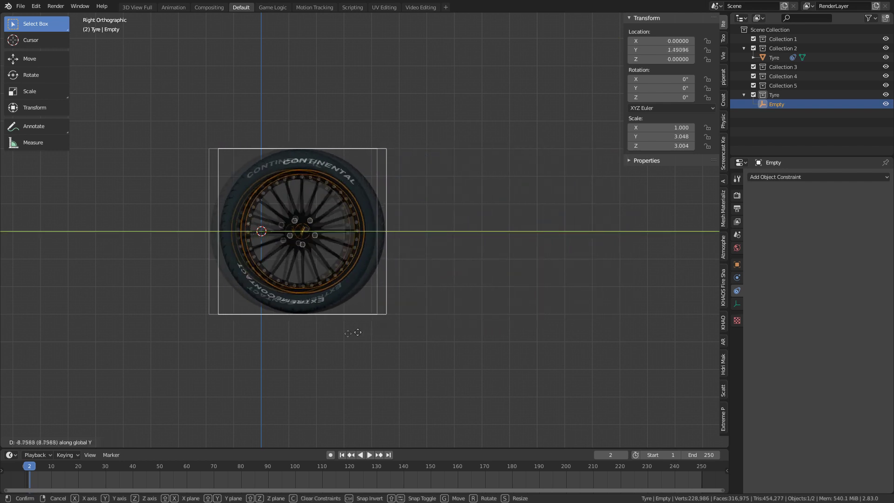
left_click(86, 341)
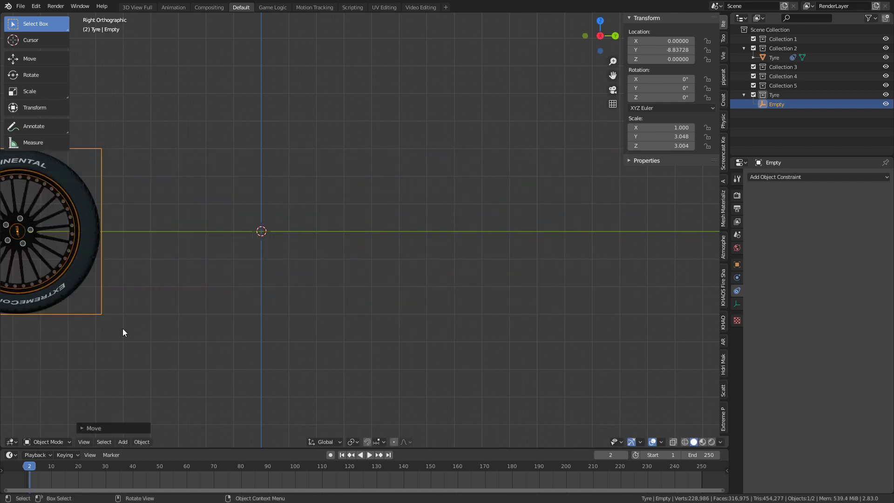